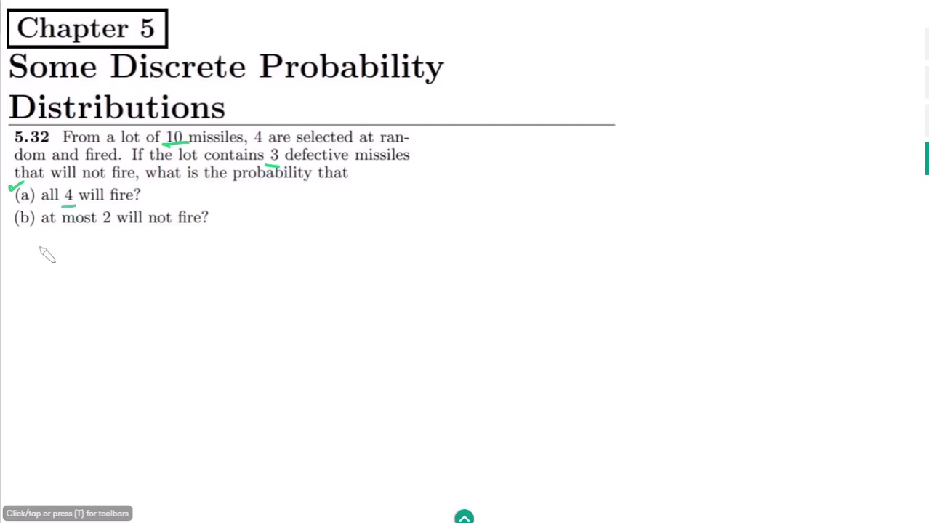
Step: Underline part (b) in green and write '4 not defective' beside part (a)
left_click_drag(13, 229, 34, 230)
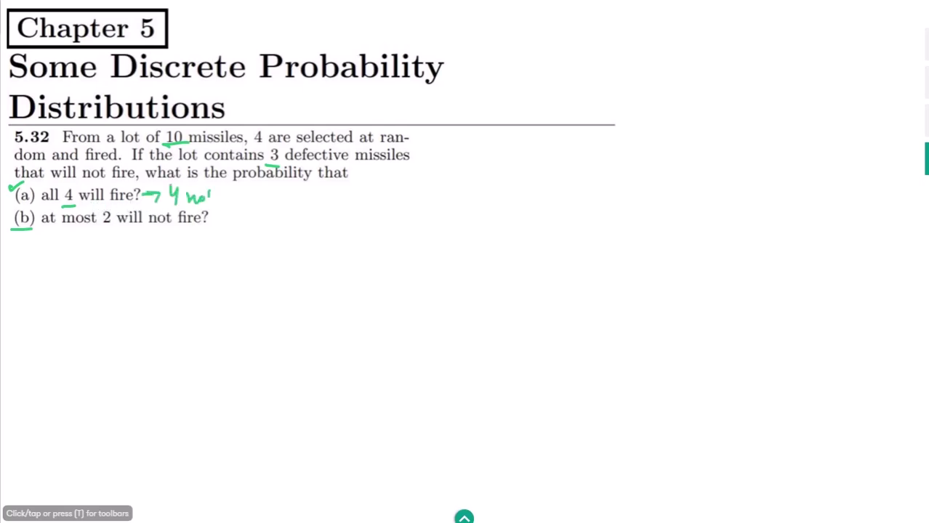
mouse_move(254, 187)
left_mouse_down()
mouse_move(251, 221)
mouse_move(263, 196)
left_mouse_up()
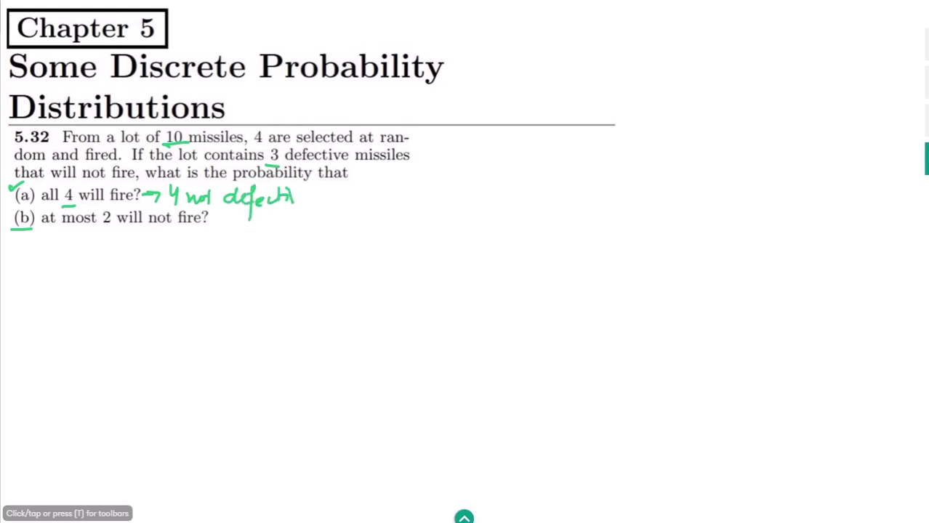
Step: Switch the pen to blue and write an underlined 'Given:' heading below part (b)
right_click(197, 290)
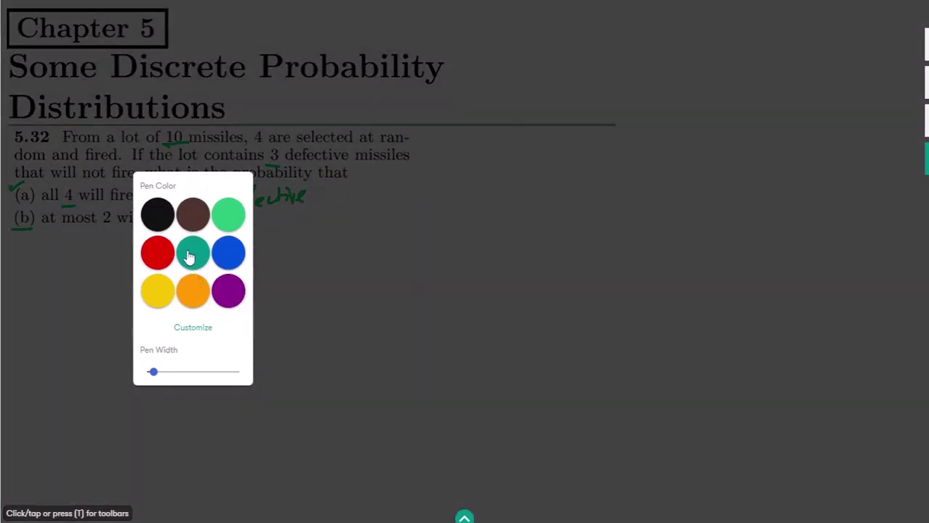
left_click(243, 253)
mouse_move(48, 250)
left_mouse_down()
mouse_move(30, 289)
mouse_move(47, 310)
left_mouse_up()
left_click(65, 268)
mouse_move(63, 274)
left_mouse_down()
mouse_move(61, 288)
mouse_move(79, 270)
mouse_move(125, 276)
left_mouse_up()
left_click_drag(60, 300, 90, 296)
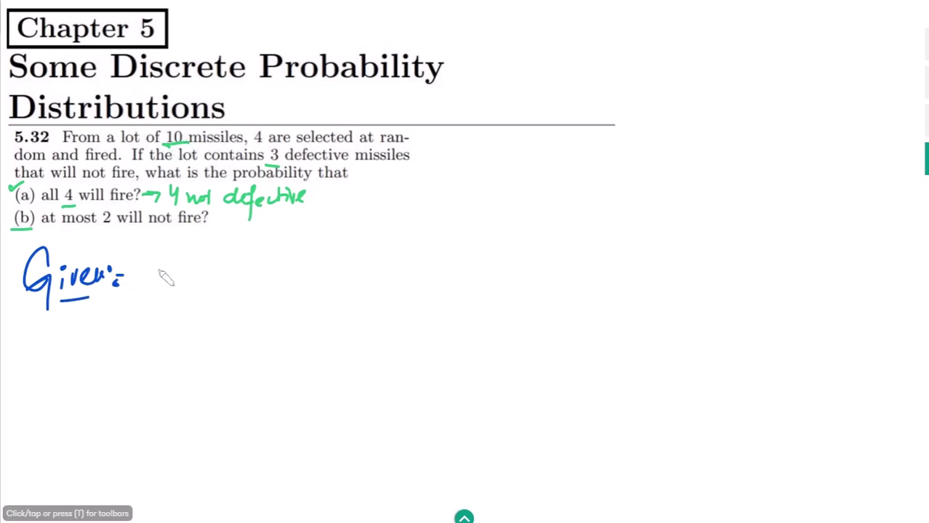
Step: List N=10, n=4, d=3, nd=7 under the heading, underlining the 4 in the problem
left_click_drag(176, 272, 194, 270)
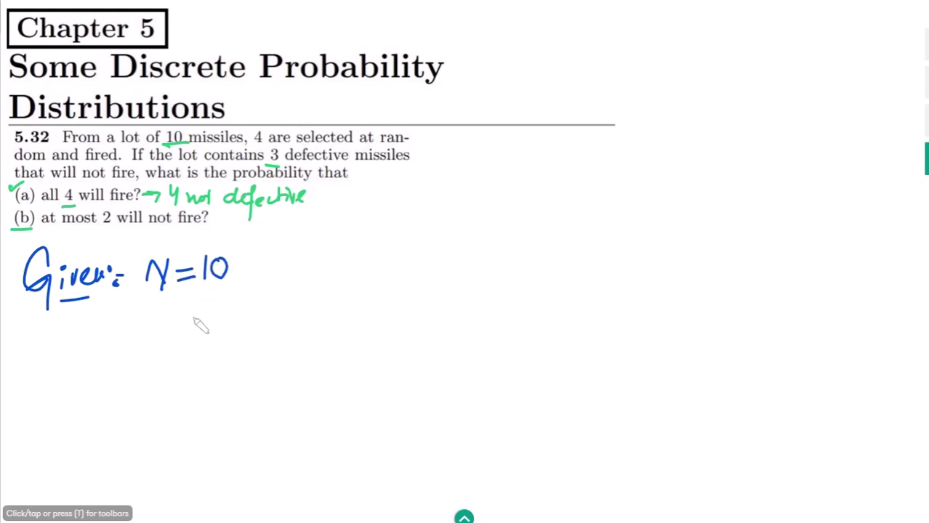
left_click_drag(251, 146, 262, 146)
left_click_drag(177, 313, 207, 308)
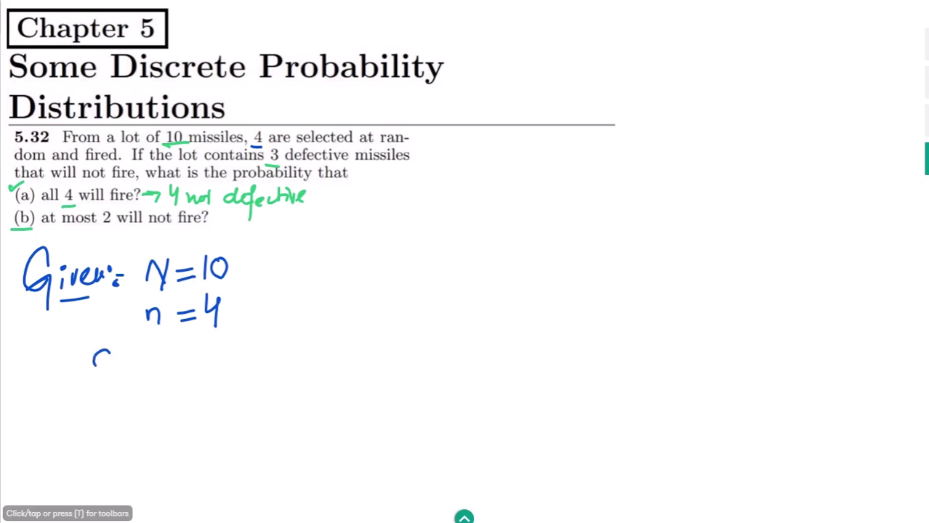
left_click(122, 359)
left_click_drag(160, 365, 155, 380)
left_click_drag(219, 339, 217, 371)
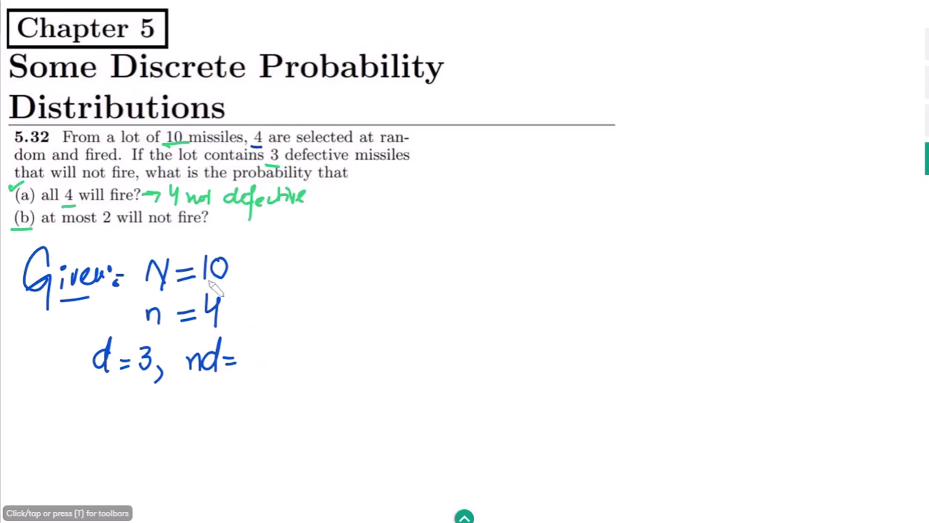
left_click_drag(244, 355, 254, 370)
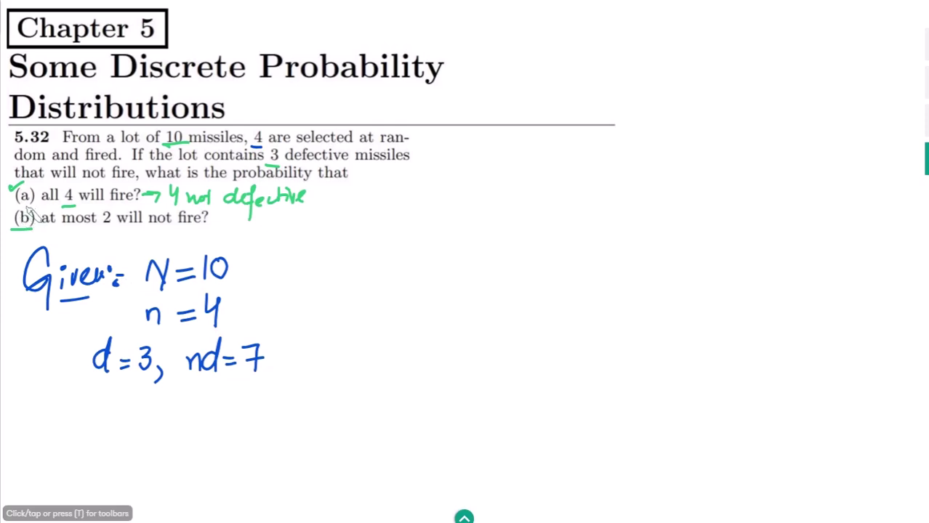
Step: Switch to black ink, write 'Sol:- a)' and underline d=3 and nd=7 in the givens
right_click(234, 240)
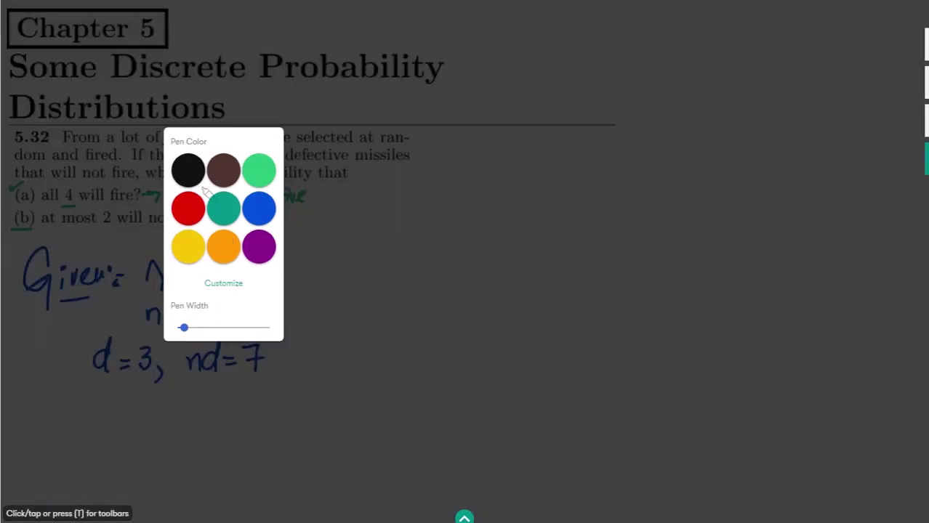
left_click(188, 170)
left_click_drag(450, 137, 442, 176)
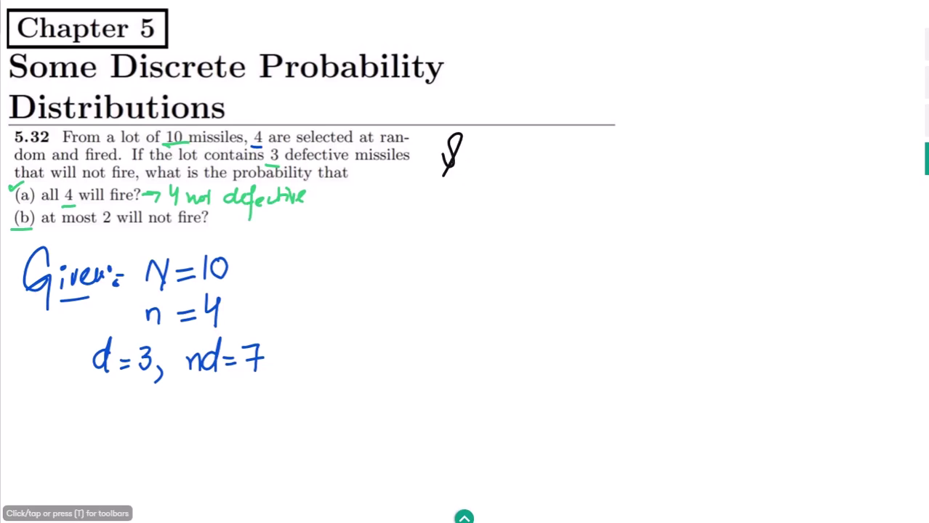
left_click(489, 155)
mouse_move(481, 150)
left_mouse_down()
mouse_move(478, 166)
mouse_move(499, 158)
left_mouse_up()
left_click_drag(448, 178, 456, 177)
left_click_drag(538, 153, 542, 172)
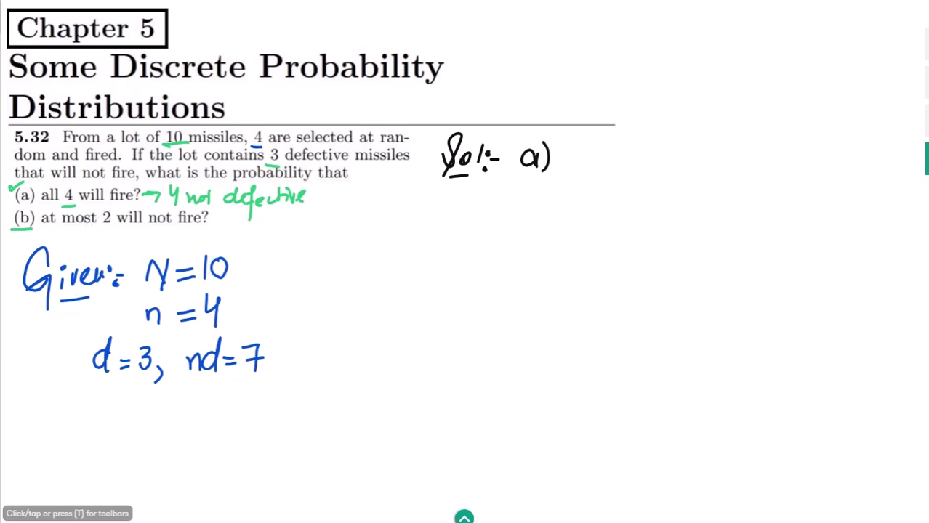
left_click_drag(192, 382, 254, 376)
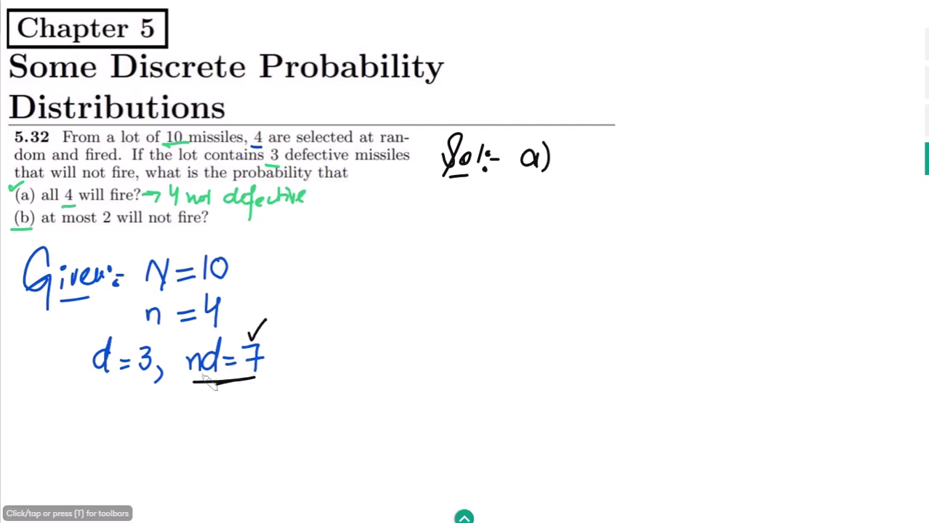
left_click_drag(102, 383, 131, 382)
Step: Write = (7 choose 4)(3 choose 0) over (10 choose 4) and begin 'h(' beside it
left_click(486, 215)
left_click_drag(529, 194, 518, 252)
mouse_move(545, 195)
left_mouse_down()
mouse_move(537, 222)
mouse_move(540, 254)
mouse_move(551, 256)
left_mouse_up()
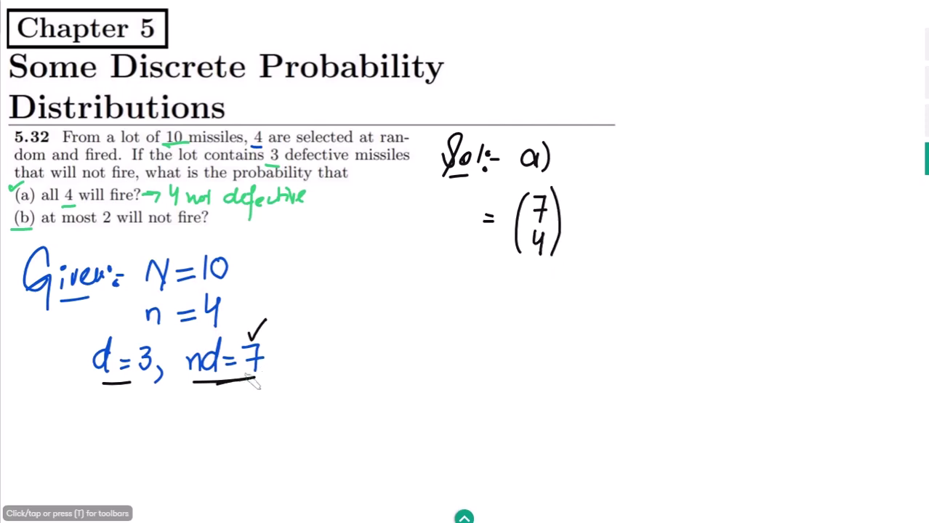
mouse_move(579, 190)
left_mouse_down()
mouse_move(569, 224)
mouse_move(573, 246)
left_mouse_up()
left_click_drag(590, 212, 590, 230)
left_click_drag(603, 186, 614, 248)
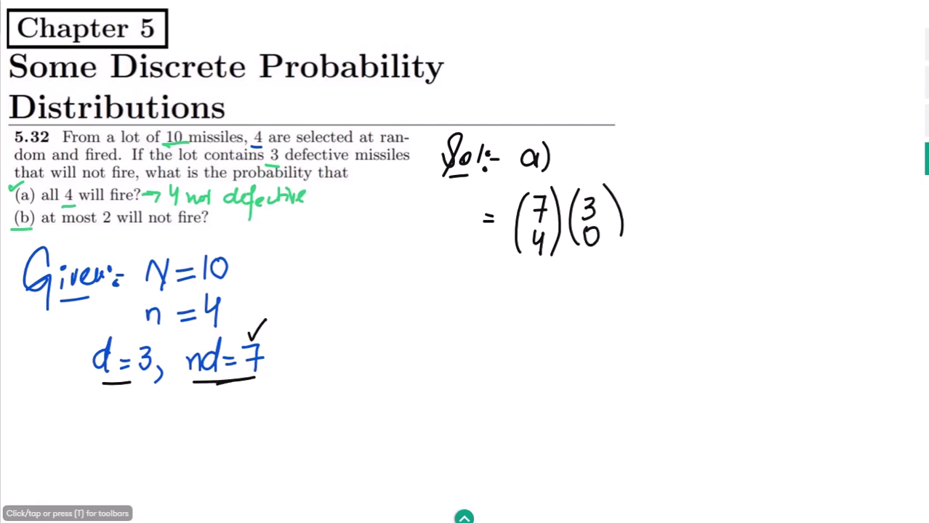
left_click_drag(487, 273, 627, 257)
left_click_drag(540, 275, 539, 334)
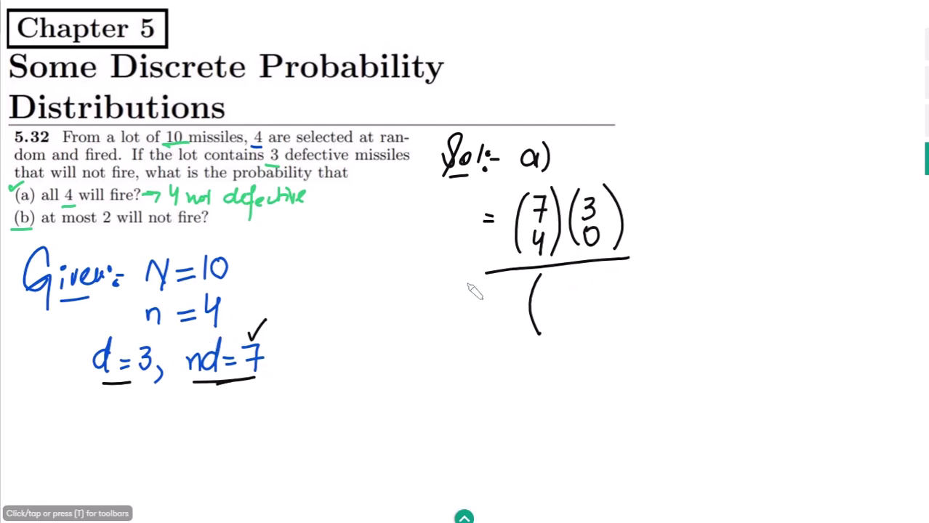
mouse_move(552, 298)
left_mouse_down()
mouse_move(557, 288)
mouse_move(557, 333)
left_mouse_up()
left_click_drag(570, 277, 571, 334)
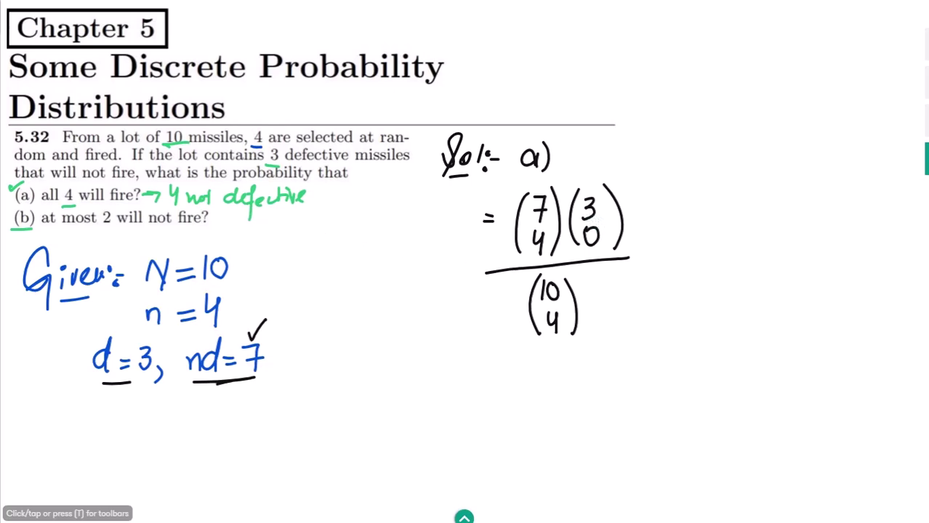
left_click_drag(324, 233, 325, 250)
Step: Complete the notation h(4,10,4,7) to the left of the fraction
left_click_drag(342, 220, 339, 262)
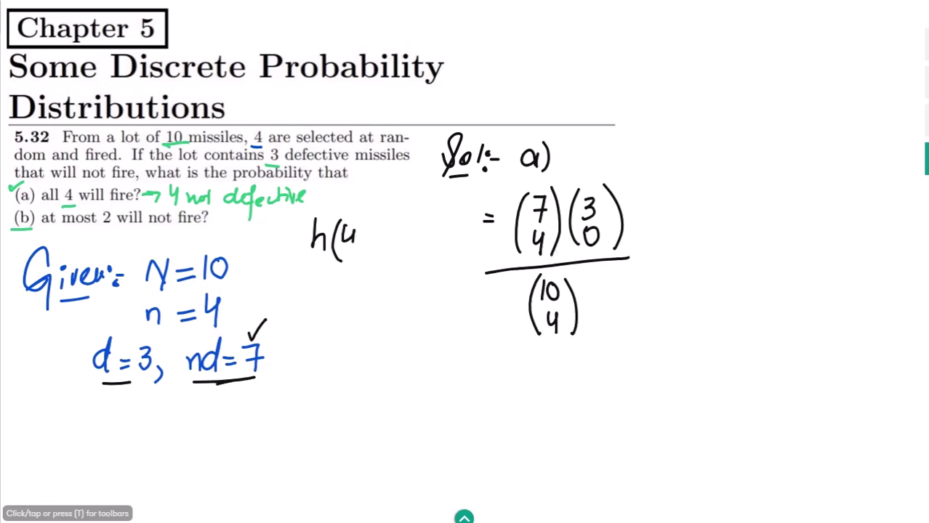
left_click_drag(363, 253, 363, 263)
left_click_drag(392, 244, 393, 255)
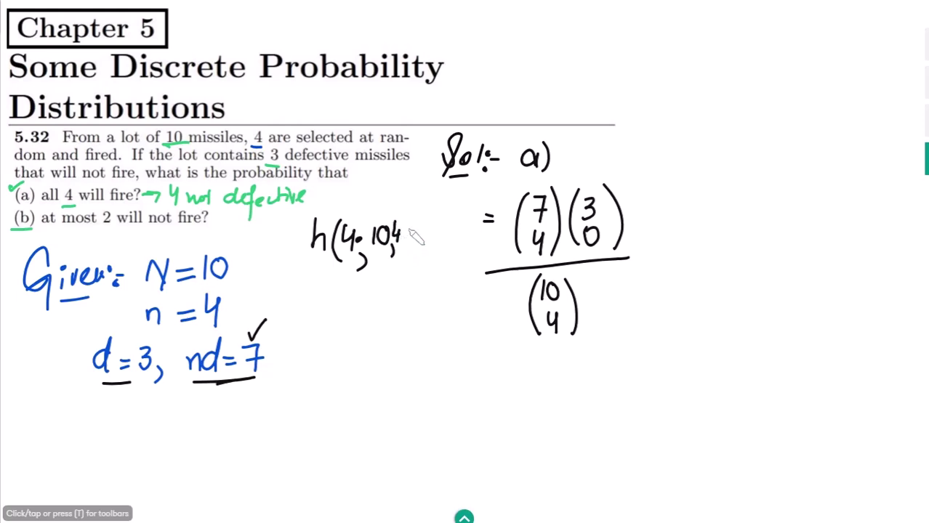
left_click_drag(404, 247, 402, 256)
left_click_drag(407, 236, 409, 254)
left_click_drag(436, 223, 438, 257)
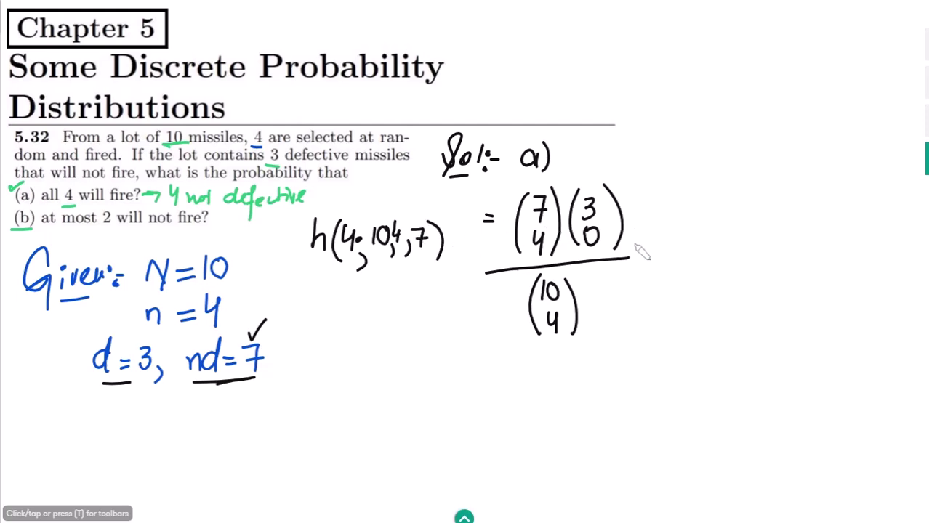
Step: Write the numerator as 7!/(4!3!) × 1
left_click_drag(697, 184, 692, 208)
left_click_drag(707, 186, 706, 196)
left_click_drag(671, 220, 722, 215)
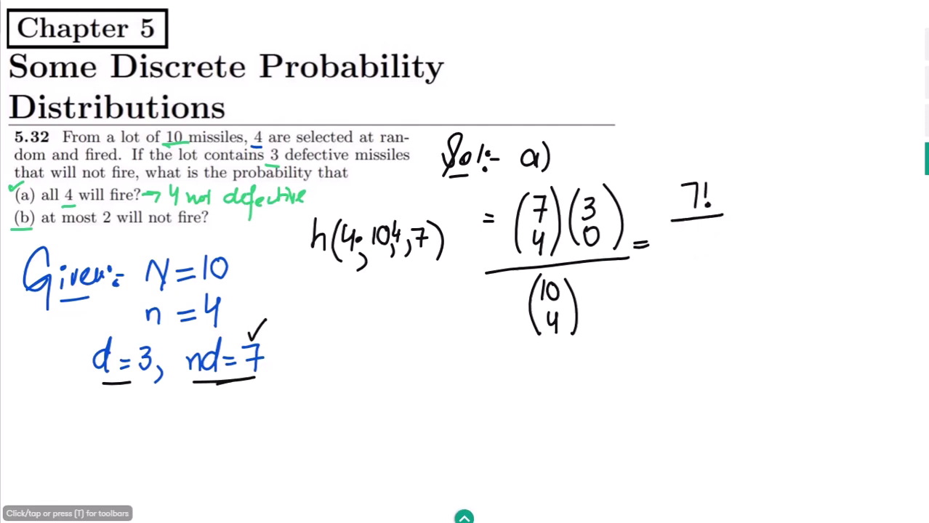
left_click_drag(722, 231, 720, 243)
left_click(720, 250)
left_click_drag(744, 199, 735, 217)
left_click_drag(776, 188, 773, 217)
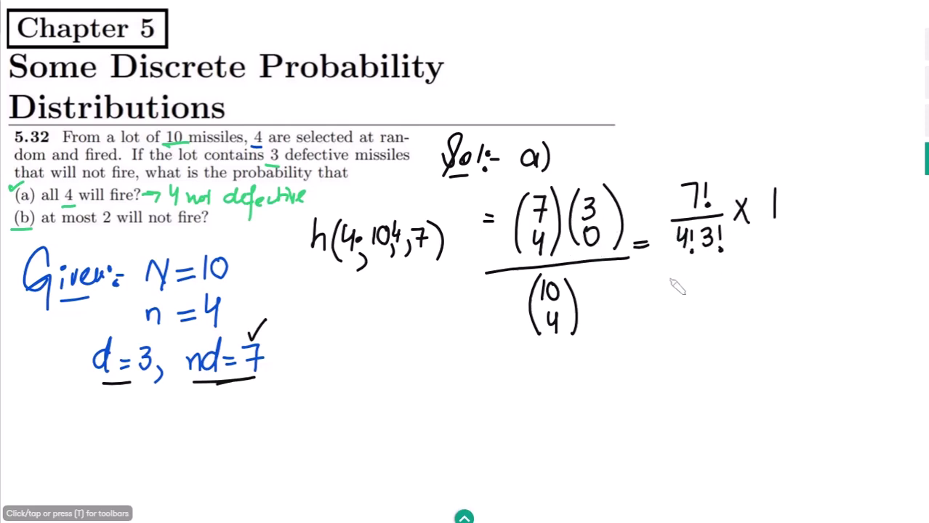
Step: Extend the fraction bar and write the denominator 10!/(4!6!)
left_click_drag(687, 272, 825, 259)
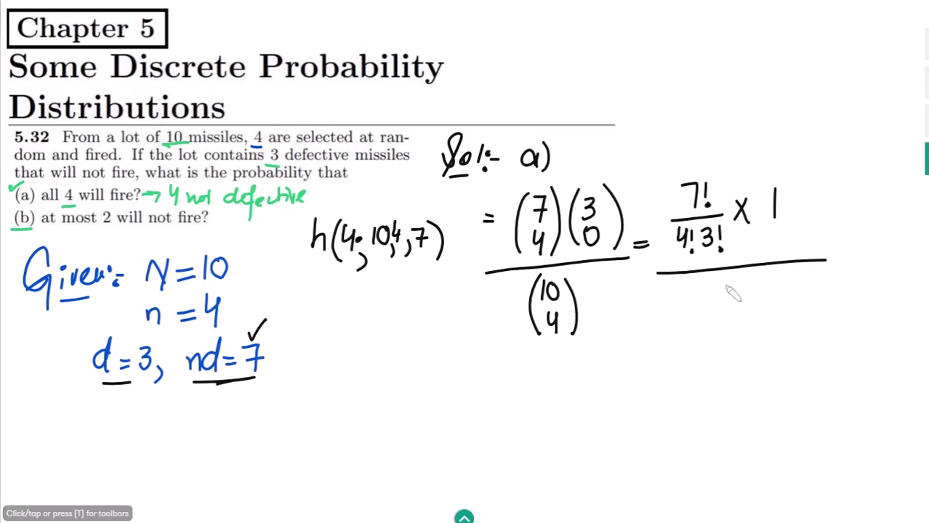
left_click_drag(724, 297, 725, 280)
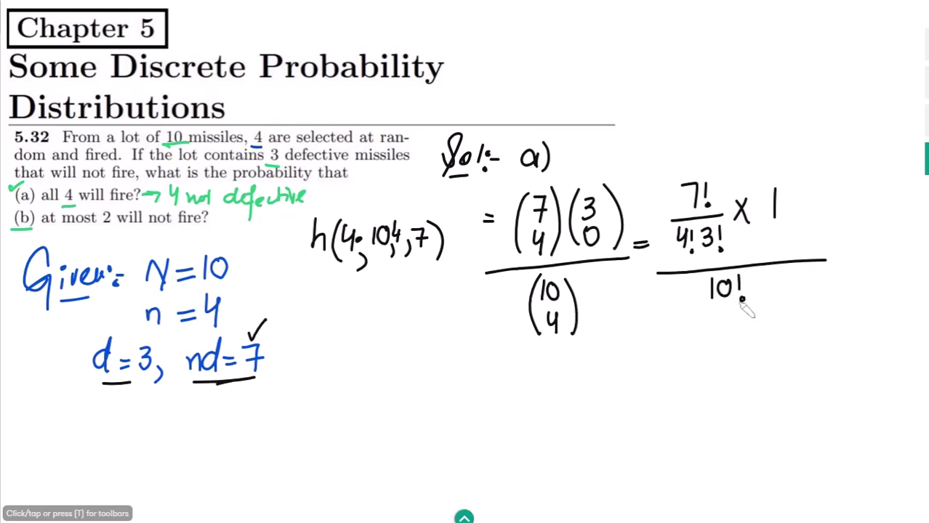
left_click_drag(686, 314, 770, 306)
left_click_drag(699, 324, 713, 338)
mouse_move(710, 325)
left_mouse_down()
mouse_move(717, 349)
mouse_move(746, 341)
left_mouse_up()
left_click(717, 348)
left_click(759, 342)
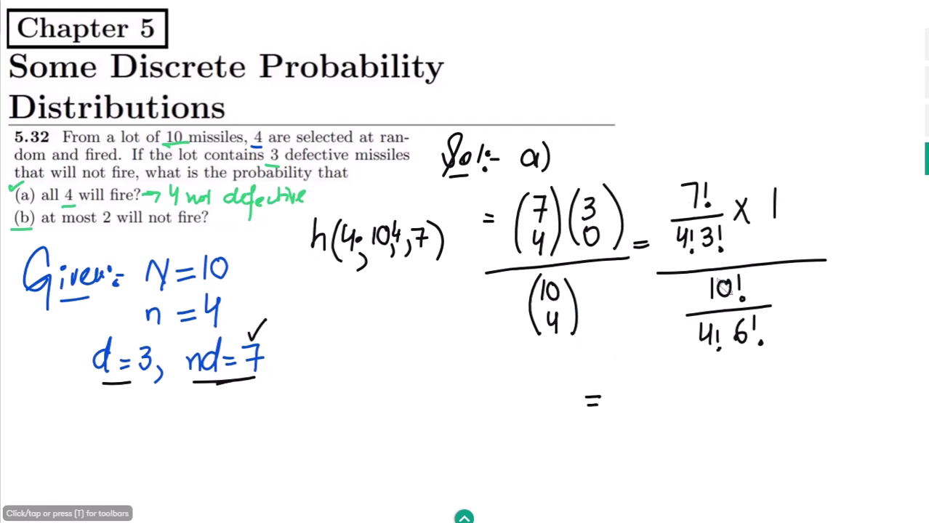
Step: Expand to 7×6×5×4! over 4! and cancel the 6s
left_click_drag(650, 376, 666, 392)
mouse_move(665, 375)
left_mouse_down()
mouse_move(648, 393)
mouse_move(681, 372)
mouse_move(703, 385)
mouse_move(691, 385)
mouse_move(751, 372)
left_mouse_up()
mouse_move(748, 359)
left_mouse_down()
mouse_move(748, 382)
mouse_move(755, 372)
left_mouse_up()
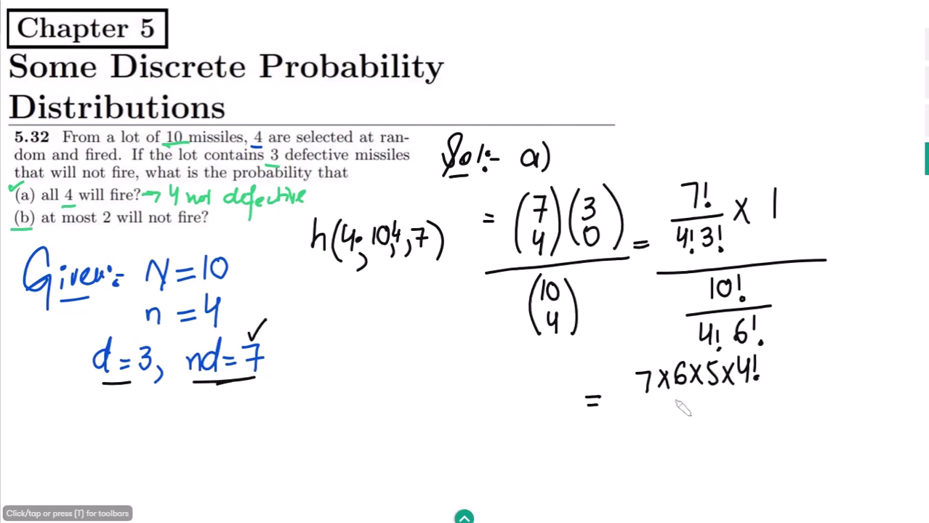
left_click_drag(630, 399, 762, 387)
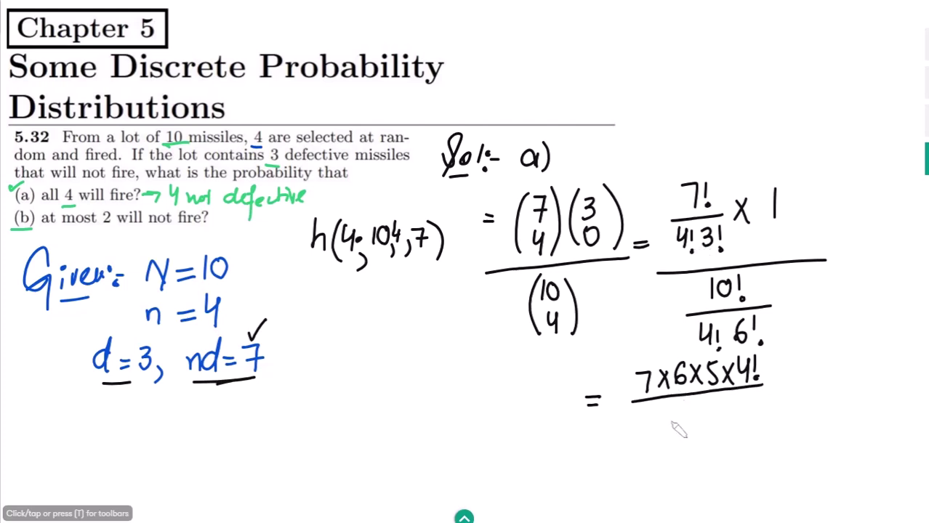
left_click_drag(668, 404, 667, 424)
mouse_move(681, 398)
left_mouse_down()
mouse_move(680, 414)
mouse_move(694, 421)
mouse_move(715, 408)
mouse_move(653, 436)
left_mouse_up()
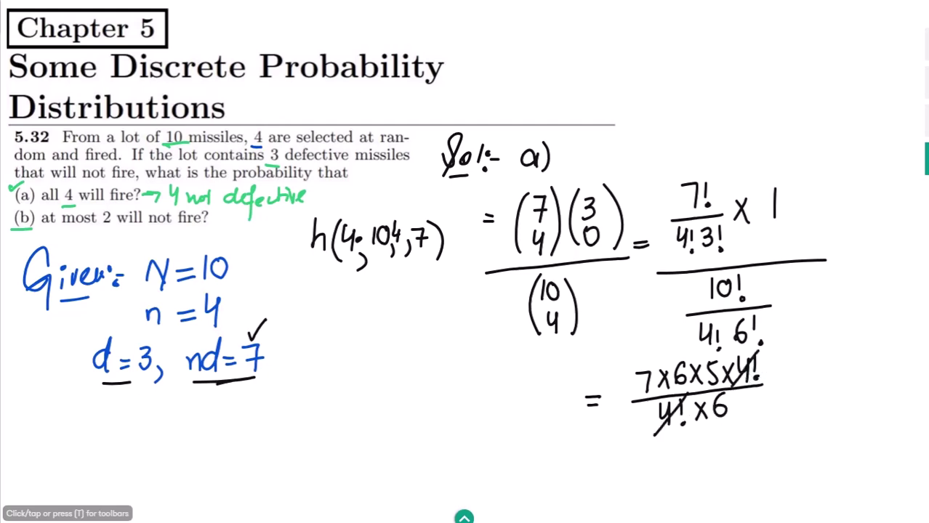
left_click_drag(726, 395, 701, 424)
left_click_drag(694, 355, 674, 390)
left_click_drag(629, 439, 775, 431)
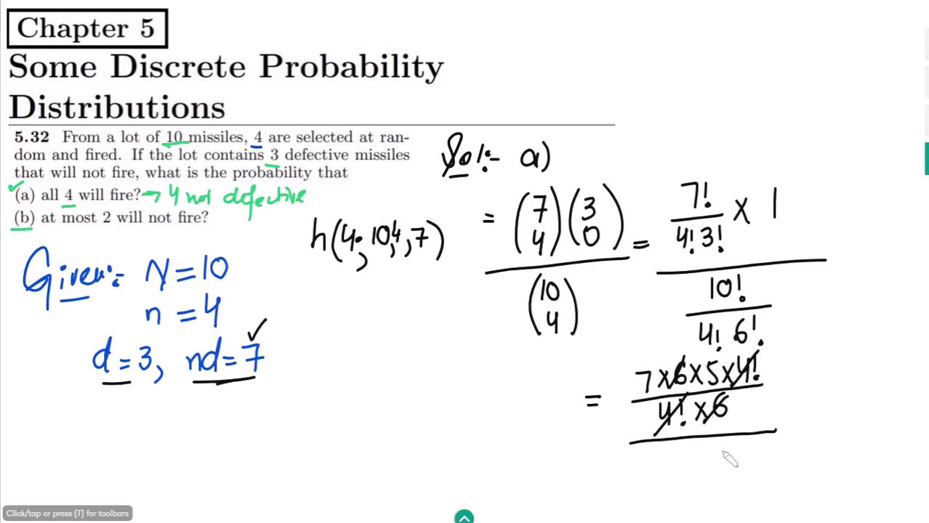
Step: Write the result = 35/210 = 1/6
mouse_move(696, 448)
left_mouse_down()
mouse_move(710, 471)
mouse_move(739, 445)
left_mouse_up()
left_click_drag(786, 422, 799, 420)
left_click_drag(786, 430, 801, 428)
mouse_move(816, 388)
left_mouse_down()
mouse_move(836, 392)
mouse_move(818, 413)
mouse_move(836, 411)
mouse_move(853, 386)
left_mouse_up()
left_click_drag(814, 427, 836, 425)
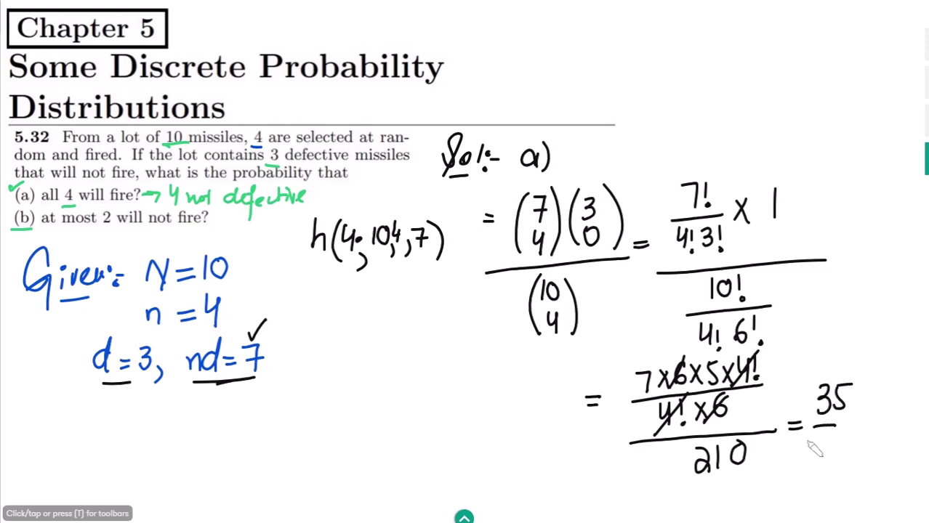
left_click_drag(807, 456, 816, 454)
mouse_move(821, 441)
left_mouse_down()
mouse_move(824, 456)
mouse_move(834, 434)
left_mouse_up()
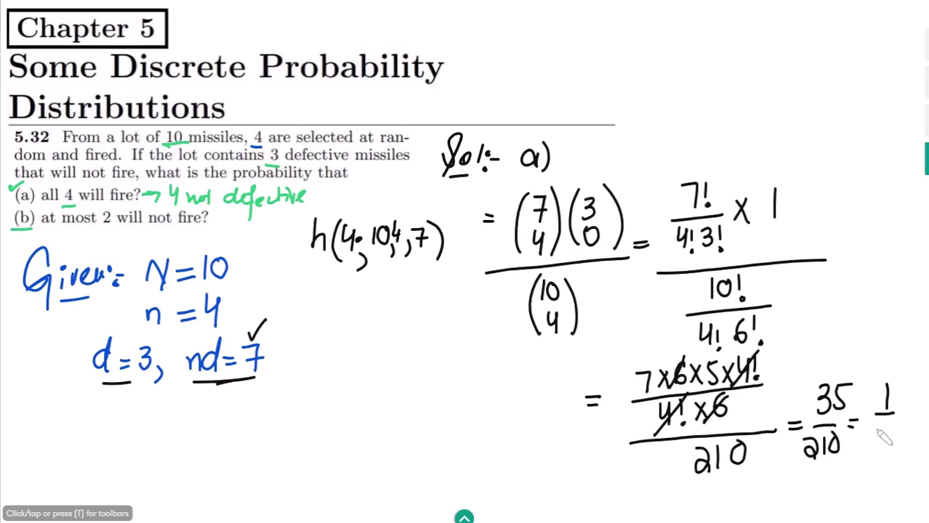
left_click_drag(871, 440, 870, 433)
Step: Box 1/6 and circle (a) in red, then return the pen to black
right_click(772, 345)
left_click(729, 321)
left_click_drag(860, 382, 849, 449)
left_click_drag(871, 376, 906, 419)
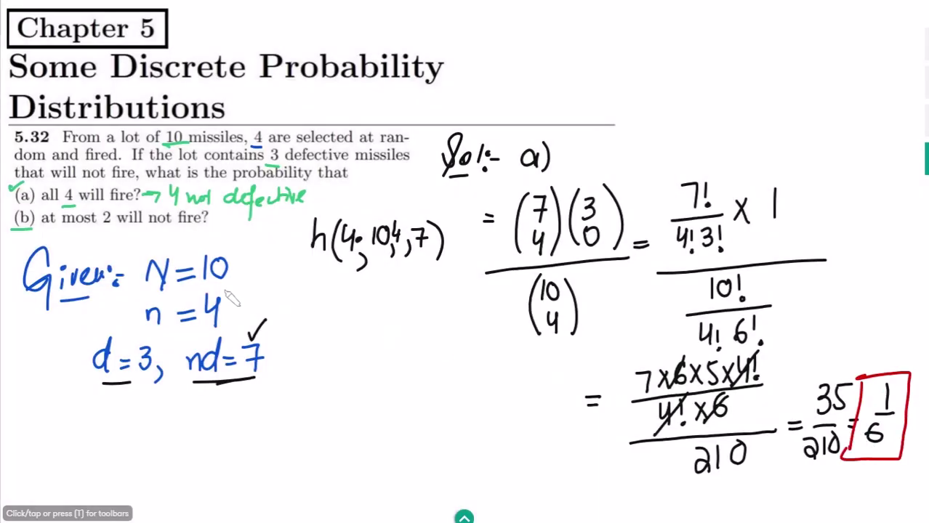
left_click_drag(11, 205, 32, 185)
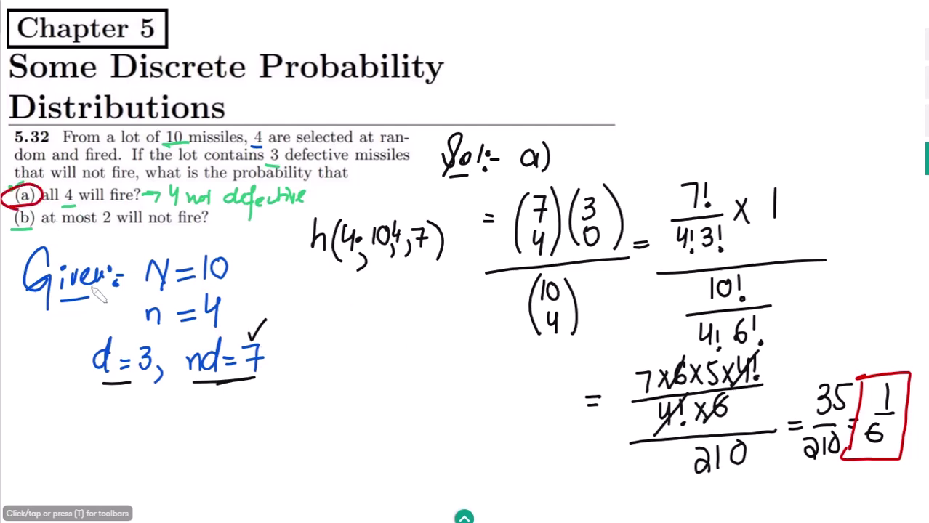
right_click(311, 249)
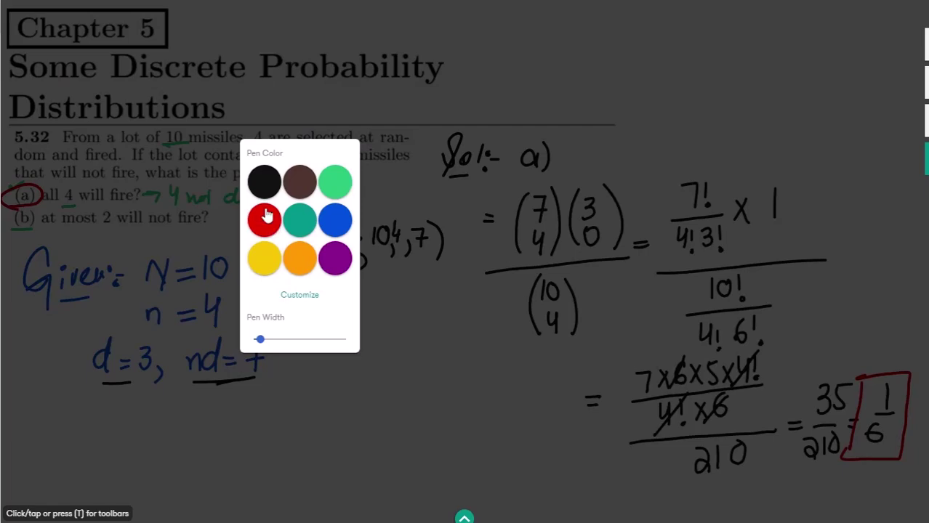
left_click(264, 181)
Step: Write 'b) P[X≤2] = Σ' to start part (b)
left_click_drag(30, 427, 31, 434)
mouse_move(44, 409)
left_mouse_down()
mouse_move(52, 427)
mouse_move(45, 441)
left_mouse_up()
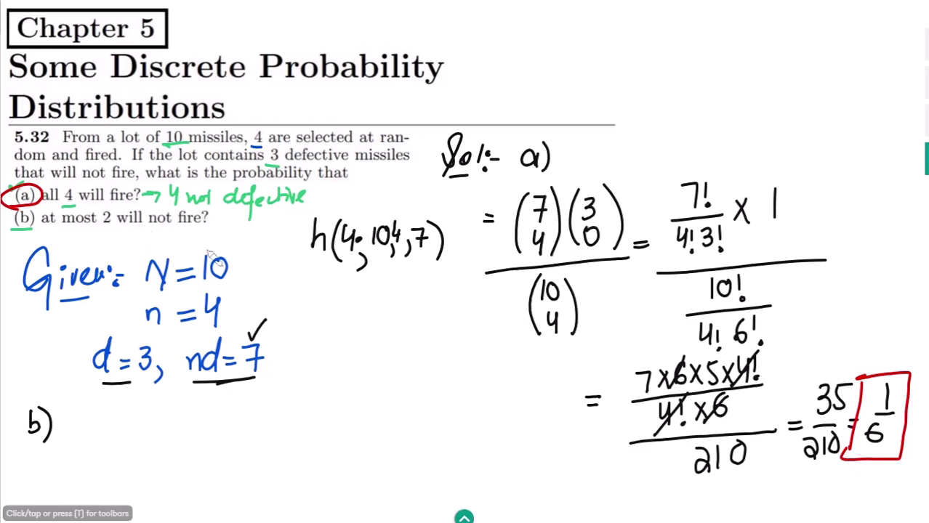
mouse_move(97, 405)
left_mouse_down()
mouse_move(110, 433)
mouse_move(138, 434)
left_mouse_up()
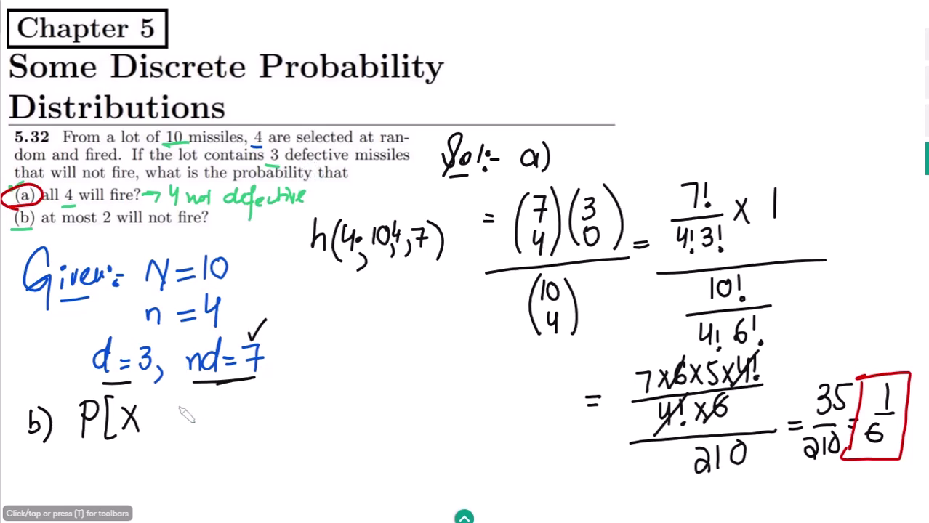
mouse_move(164, 406)
left_mouse_down()
mouse_move(163, 421)
mouse_move(187, 436)
left_mouse_up()
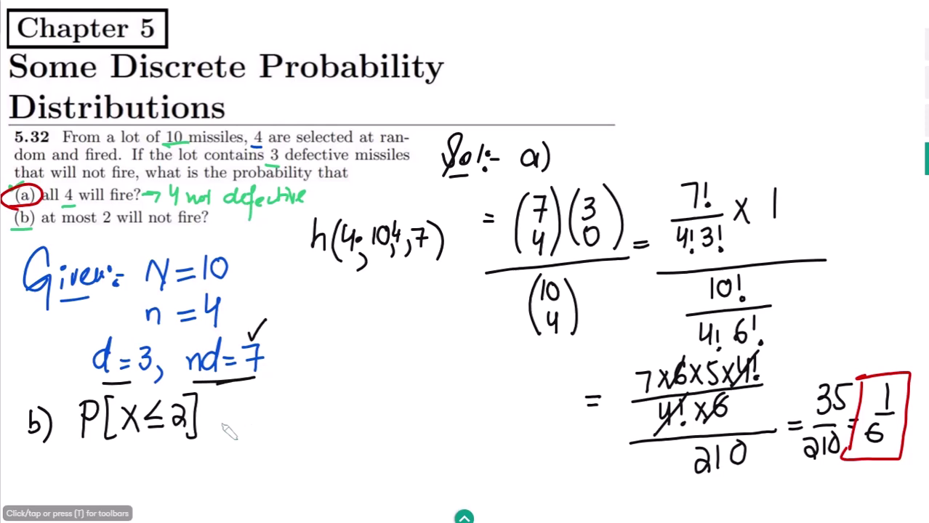
left_click_drag(212, 422, 227, 421)
mouse_move(263, 396)
left_mouse_down()
mouse_move(255, 424)
mouse_move(287, 422)
left_mouse_up()
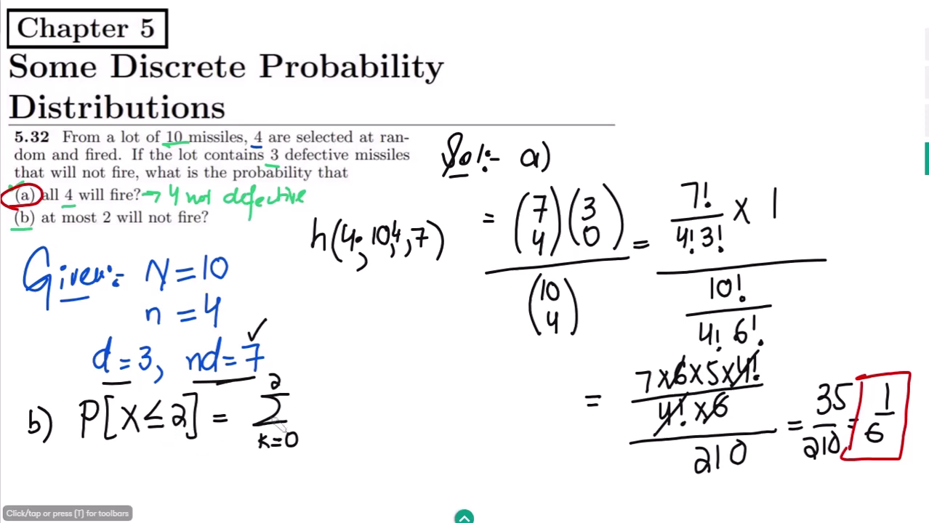
Step: Write the binomials (3 k)(7 4−k) with a fraction bar, ticking d=3 as used
left_click_drag(325, 374, 318, 423)
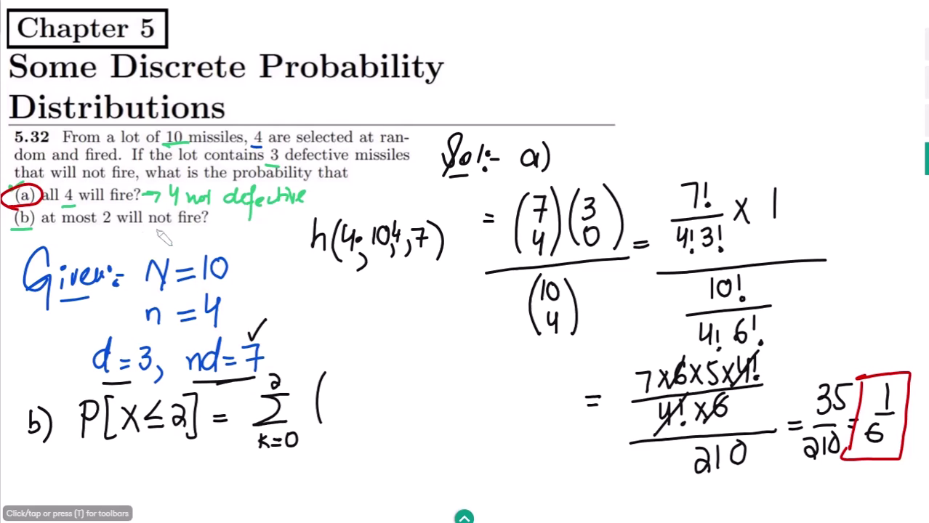
left_click_drag(133, 333, 150, 328)
left_click_drag(335, 389, 333, 400)
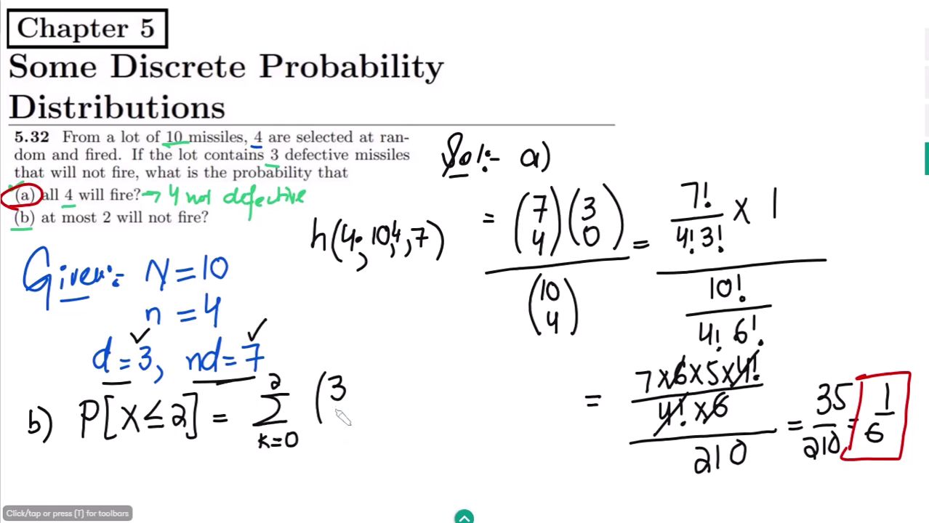
mouse_move(356, 368)
left_mouse_down()
mouse_move(367, 401)
mouse_move(357, 428)
left_mouse_up()
left_click_drag(387, 363, 380, 426)
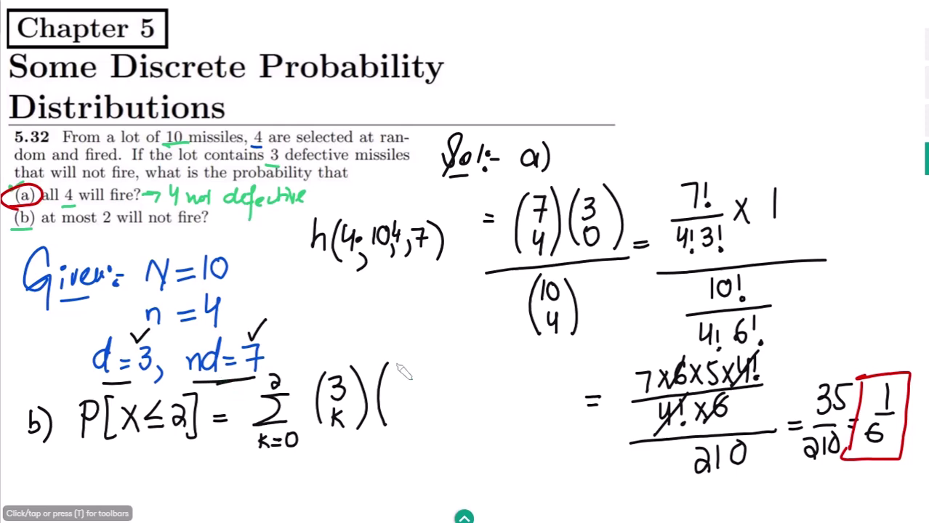
left_click_drag(407, 372, 400, 398)
left_click_drag(417, 414, 424, 423)
left_click_drag(428, 363, 434, 421)
left_click_drag(319, 441, 439, 433)
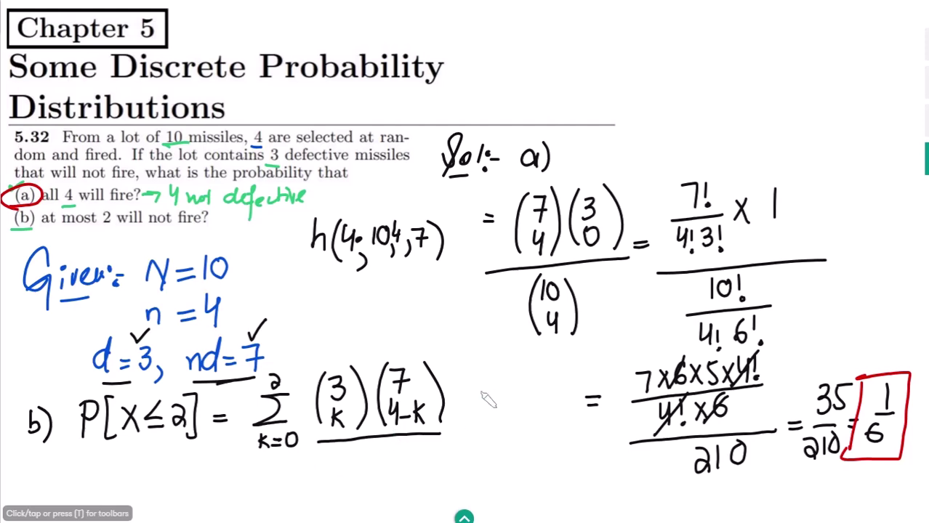
Step: Draw an arrow from (10 4) to the 210 denominator and add an equals sign below
mouse_move(587, 311)
left_mouse_down()
mouse_move(537, 449)
mouse_move(662, 455)
left_mouse_up()
mouse_move(349, 454)
left_mouse_down()
mouse_move(362, 474)
mouse_move(387, 454)
left_mouse_up()
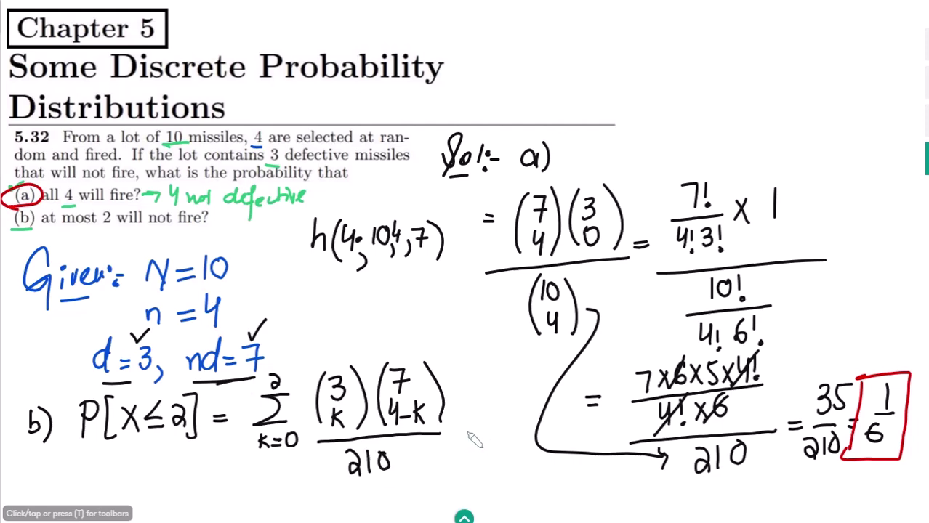
left_click_drag(294, 489, 309, 488)
left_click_drag(294, 496, 311, 495)
Step: Pan the page up to free writing space below the sum
left_click(462, 518)
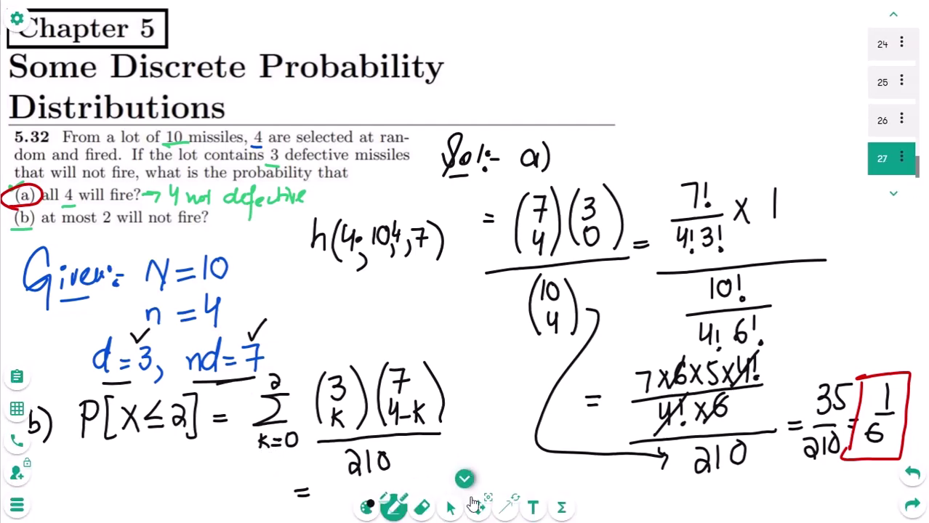
left_click(477, 506)
left_click_drag(452, 415, 445, 226)
left_click(464, 478)
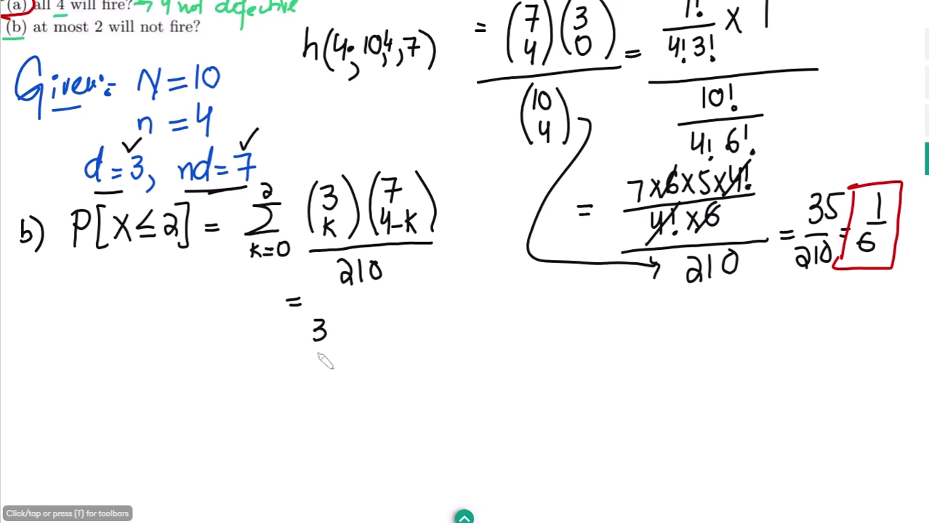
Step: Write the k=0 term (3 choose 0)(7 choose 4) over 210
left_click_drag(337, 314, 339, 369)
left_click_drag(305, 314, 301, 374)
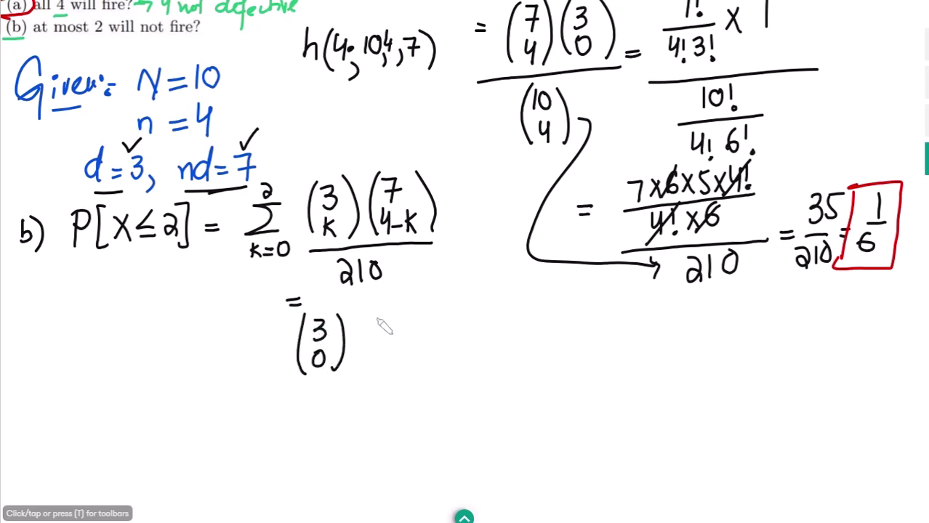
left_click_drag(371, 313, 369, 368)
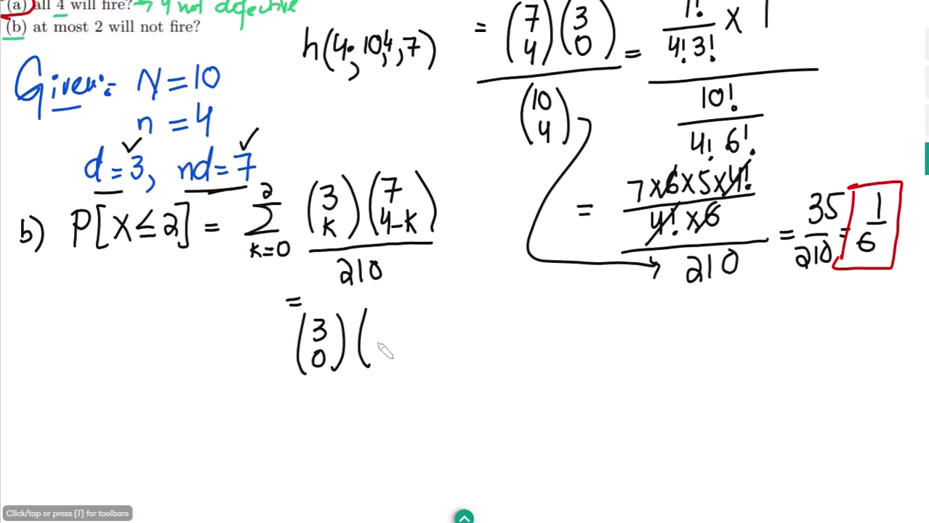
mouse_move(379, 317)
left_mouse_down()
mouse_move(383, 352)
mouse_move(400, 318)
mouse_move(407, 362)
left_mouse_up()
mouse_move(291, 386)
left_mouse_down()
mouse_move(381, 381)
mouse_move(348, 395)
mouse_move(370, 395)
left_mouse_up()
left_click_drag(416, 376, 432, 376)
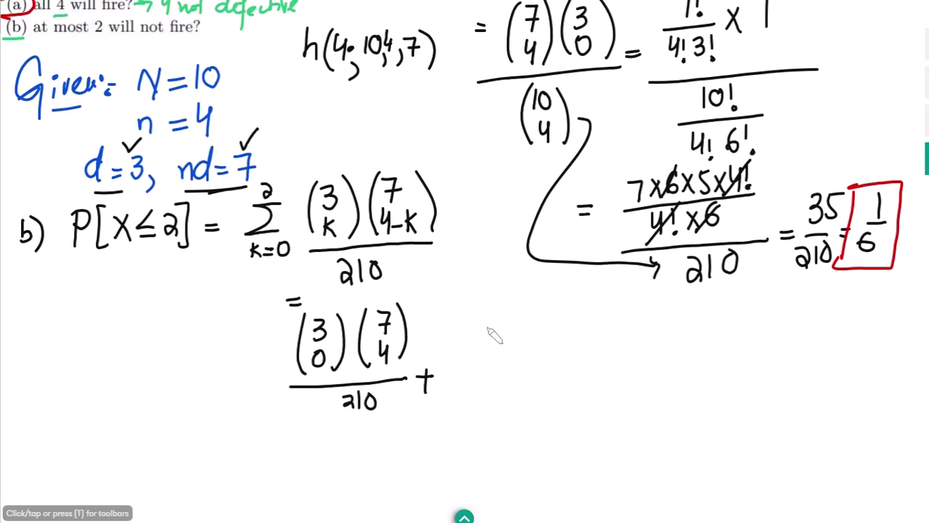
Step: Add the k=1 term (3 choose 1)(7 choose 3) with its fraction bar
left_click_drag(467, 320, 465, 363)
mouse_move(472, 322)
left_mouse_down()
mouse_move(502, 349)
mouse_move(494, 373)
left_mouse_up()
mouse_move(520, 309)
left_mouse_down()
mouse_move(515, 363)
mouse_move(545, 334)
mouse_move(530, 363)
left_mouse_up()
left_click_drag(558, 301, 562, 359)
left_click_drag(450, 383, 602, 377)
Step: Add the k=2 term (3 choose 2)(7 choose 2) over 210
left_click_drag(591, 367, 590, 393)
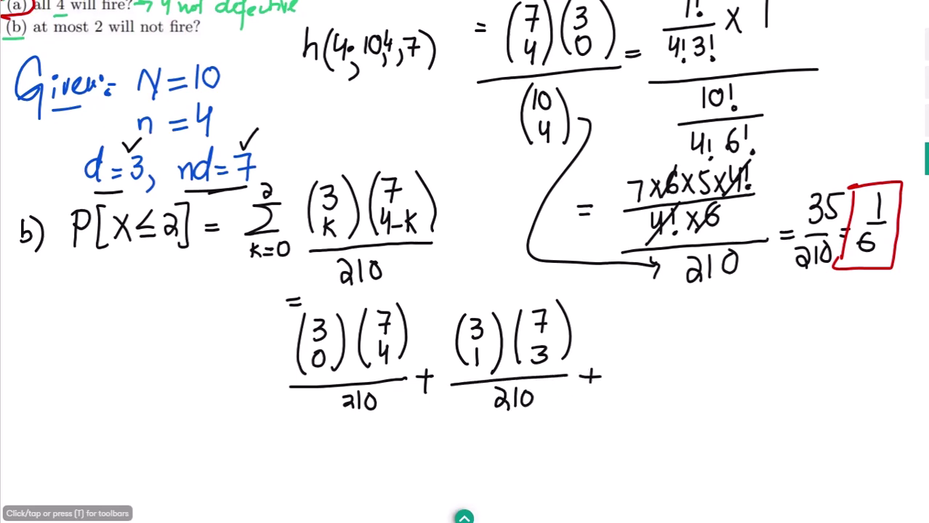
mouse_move(633, 304)
left_mouse_down()
mouse_move(632, 357)
mouse_move(643, 332)
mouse_move(660, 357)
left_mouse_up()
left_click_drag(696, 313, 697, 357)
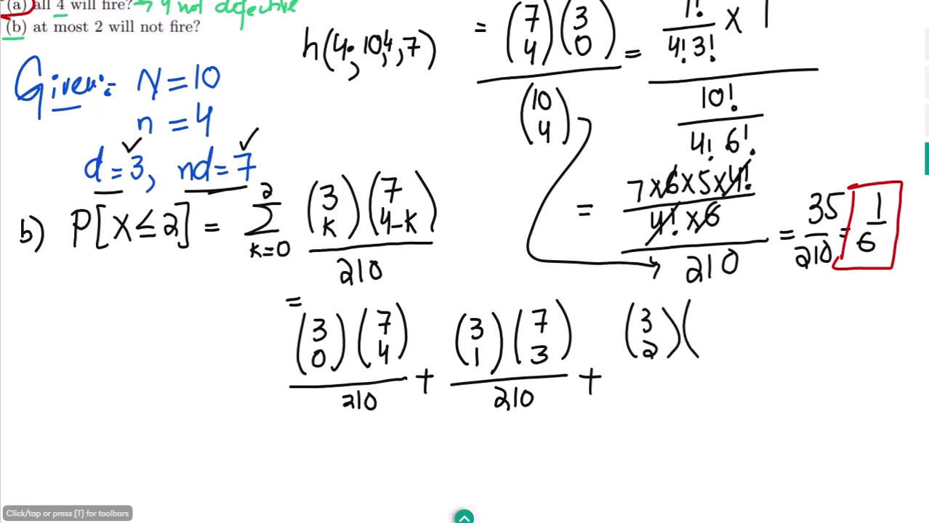
left_click_drag(703, 306, 710, 332)
left_click_drag(729, 307, 732, 356)
left_click_drag(620, 376, 742, 369)
left_click_drag(656, 387, 677, 404)
mouse_move(698, 384)
left_mouse_down()
mouse_move(687, 400)
mouse_move(699, 384)
left_mouse_up()
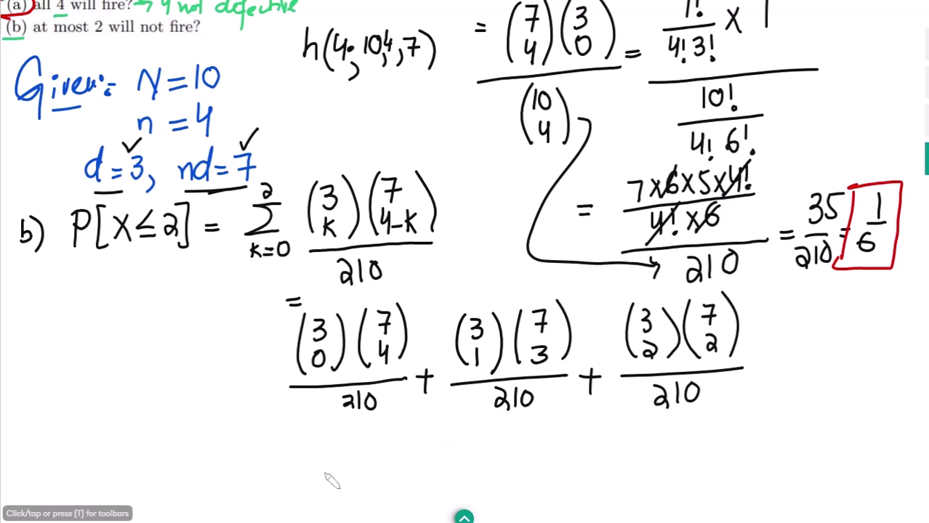
Step: Write the total = 29/30 beneath the expanded sum
left_click_drag(268, 446, 285, 444)
left_click_drag(325, 439, 335, 445)
left_click_drag(347, 422, 347, 428)
left_click_drag(320, 459, 356, 456)
left_click_drag(331, 469, 356, 486)
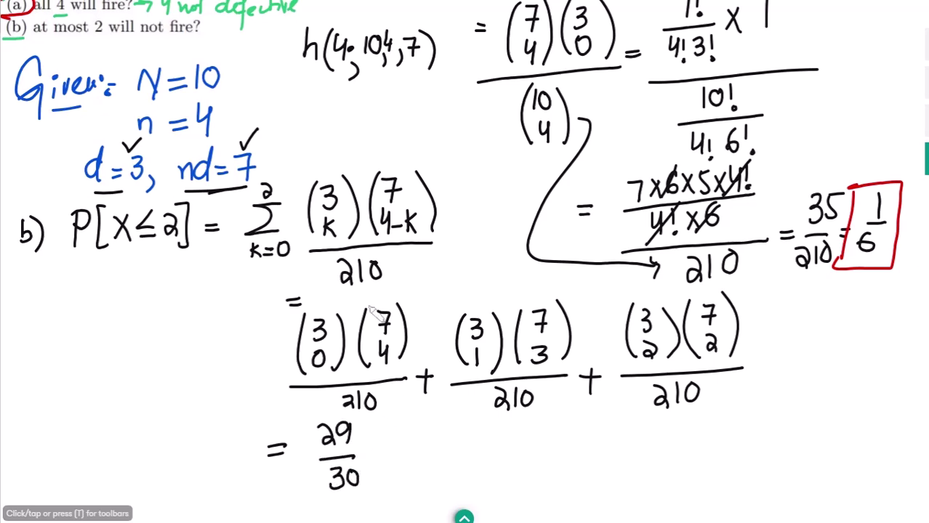
right_click(367, 311)
key("Escape")
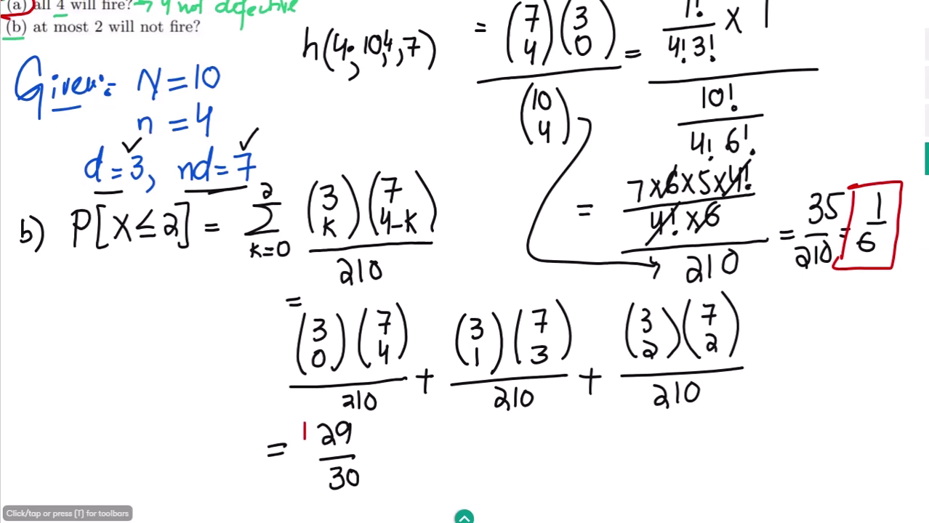